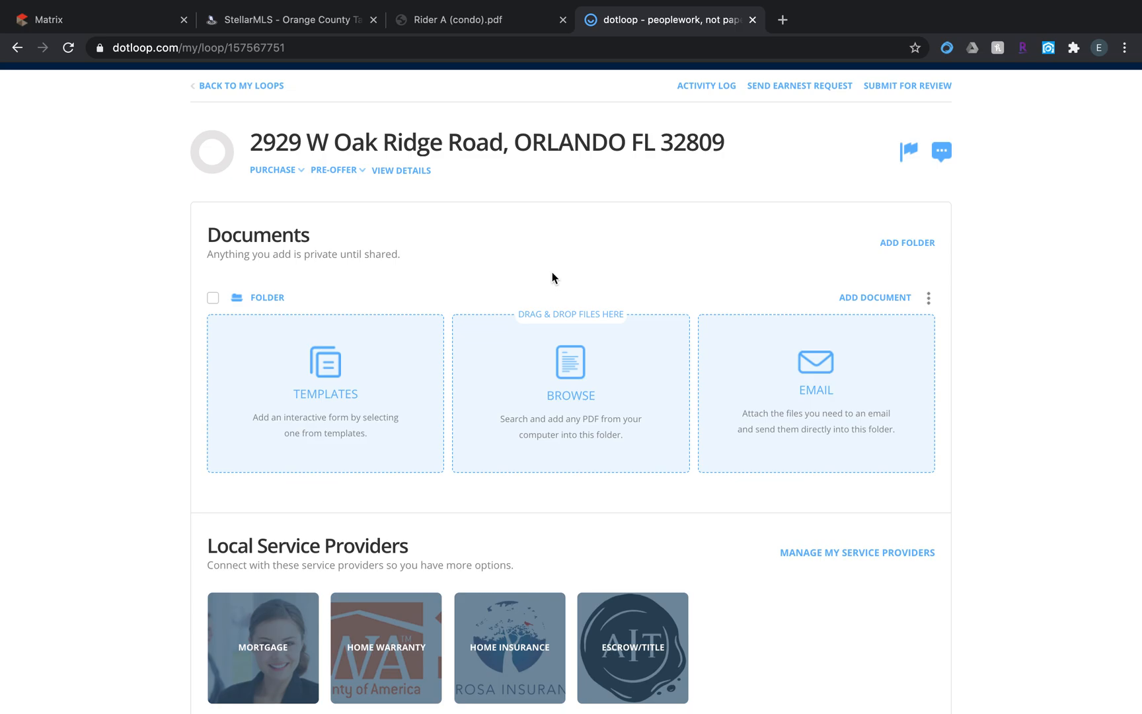
Step: Search the document templates for "as is" and select the AS IS Residential Contract for Sale and Purchase
{"action": "left_click", "coordinate": [329, 392]}
{"action": "left_click", "coordinate": [407, 392]}
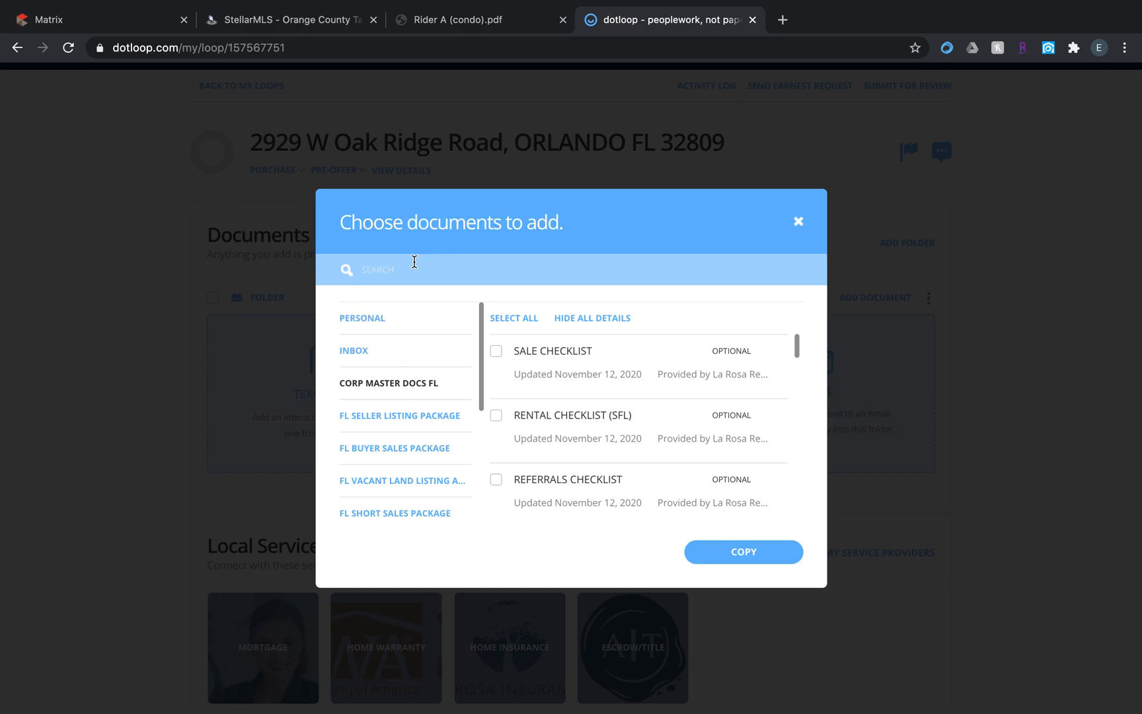
{"action": "left_click", "coordinate": [415, 262]}
{"action": "type", "text": "as is"}
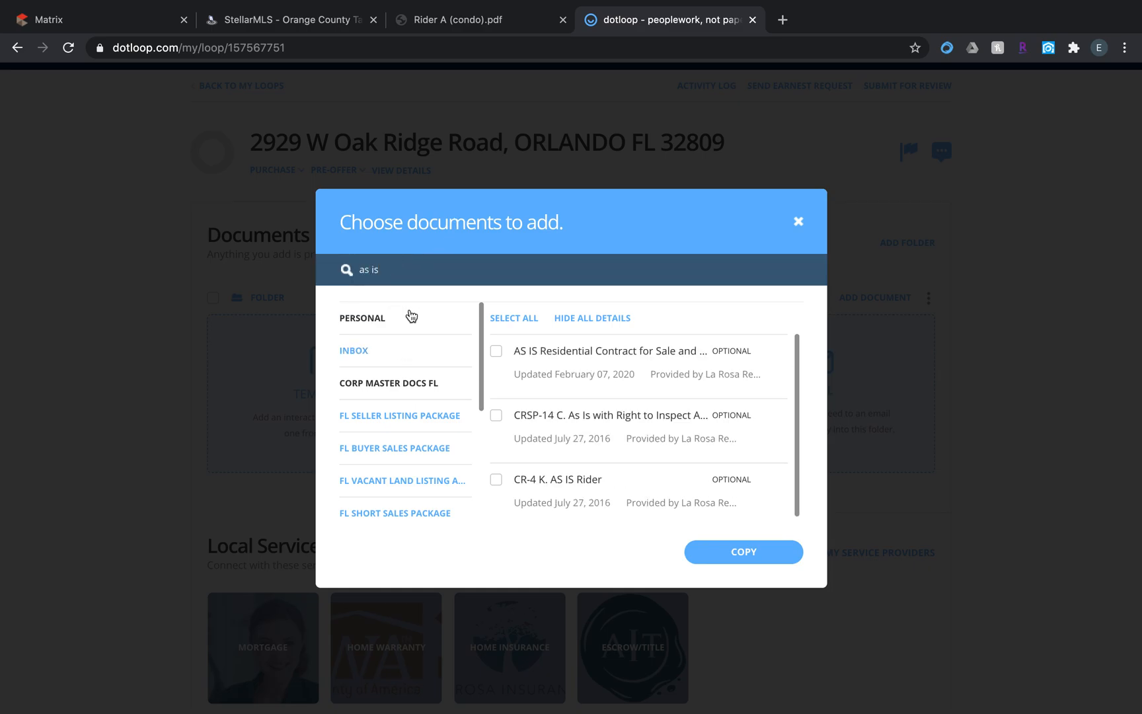
{"action": "left_click", "coordinate": [496, 351]}
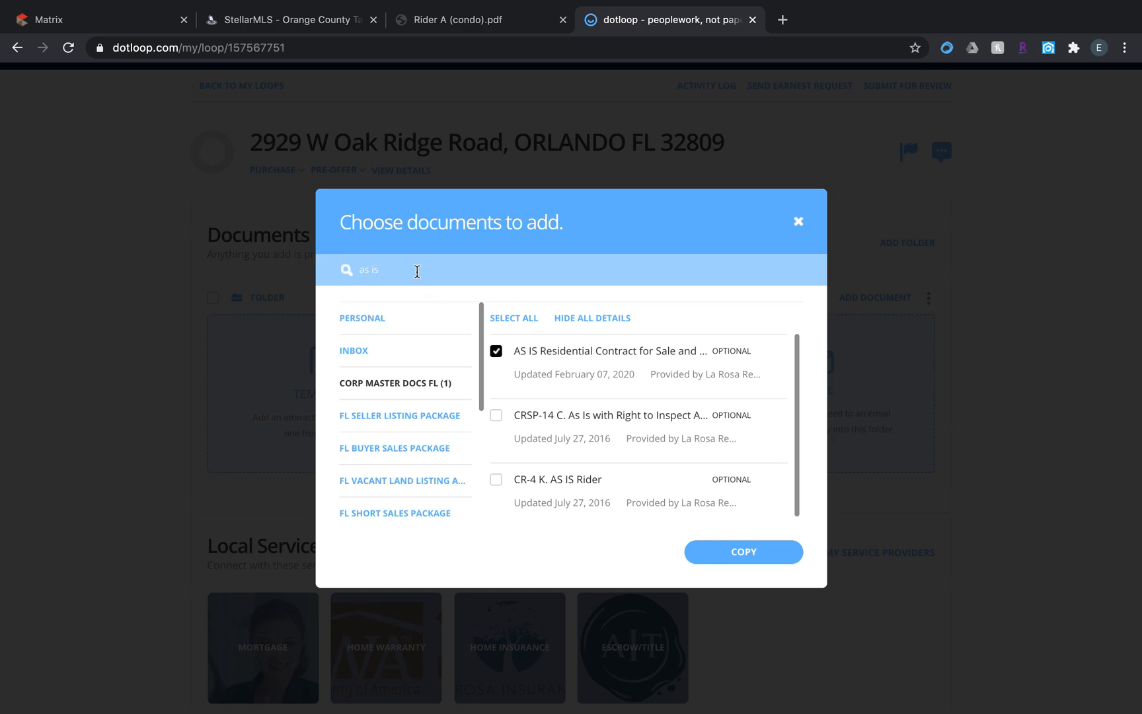
Step: Replace the template search with "appraisal" and select the Appraisal Contingency form
{"action": "left_click", "coordinate": [415, 270]}
{"action": "key", "text": "super+a"}
{"action": "key", "text": "BackSpace"}
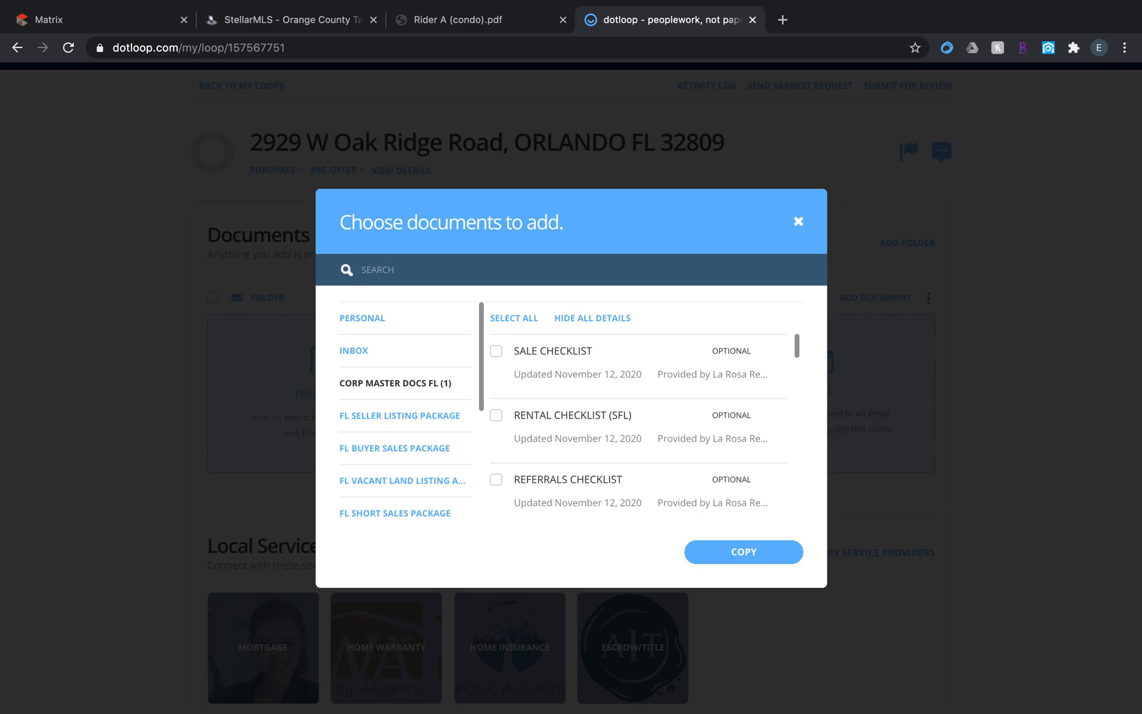
{"action": "type", "text": "appraisal"}
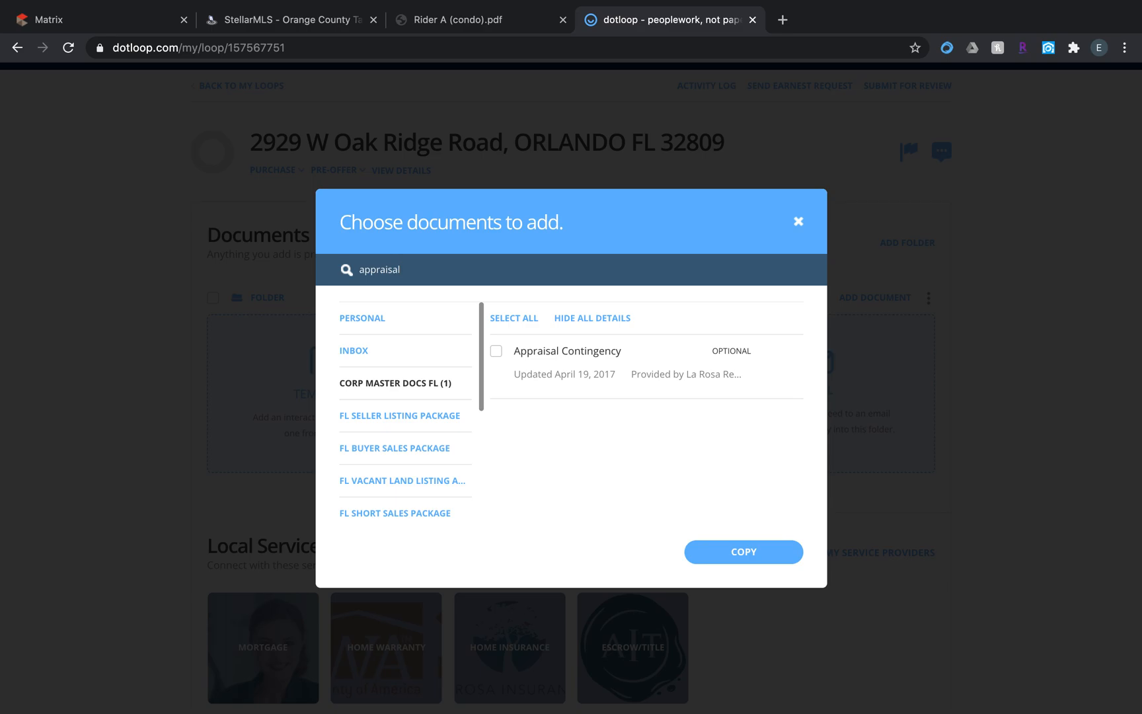
{"action": "left_click", "coordinate": [497, 352]}
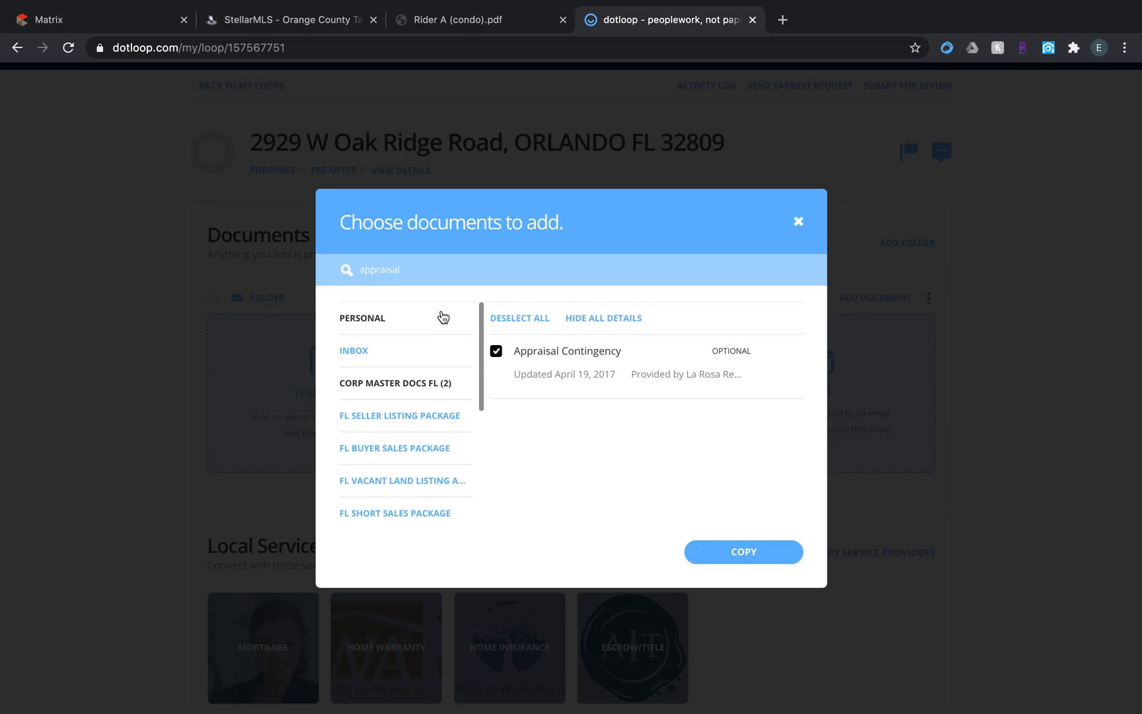
{"action": "left_click", "coordinate": [423, 271]}
{"action": "type", "text": "la rosa"}
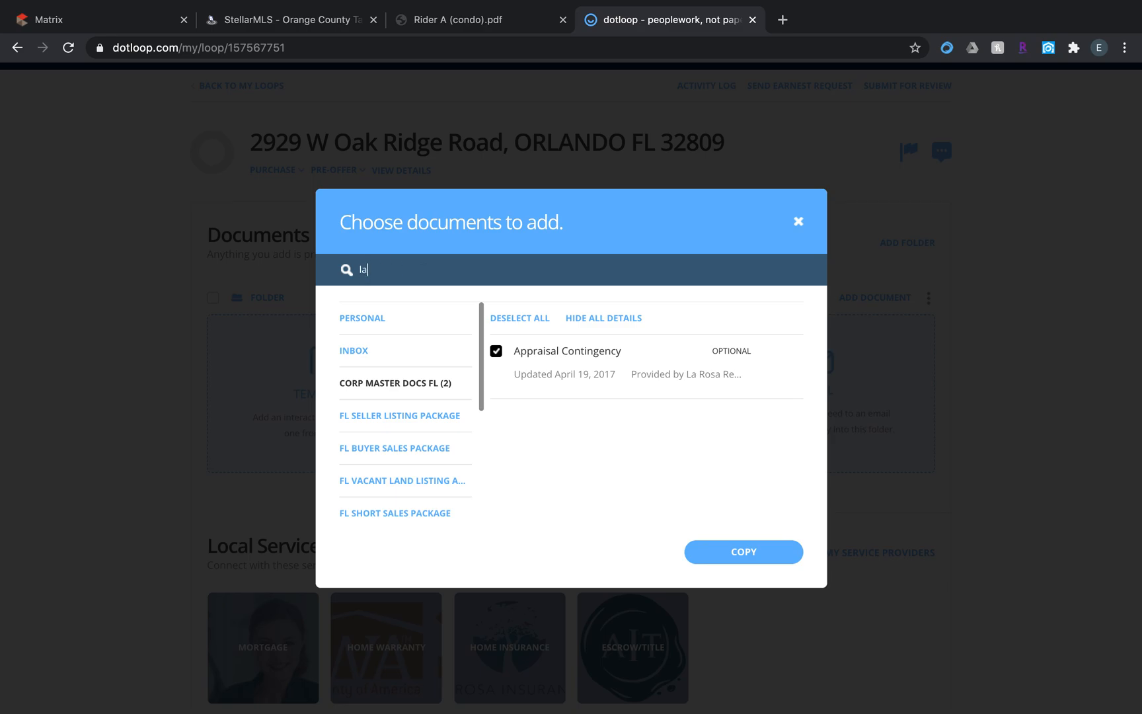
{"action": "key", "text": "BackSpace"}
{"action": "key", "text": "BackSpace"}
{"action": "key", "text": "BackSpace"}
{"action": "key", "text": "BackSpace"}
{"action": "key", "text": "BackSpace"}
{"action": "key", "text": "BackSpace"}
{"action": "key", "text": "BackSpace"}
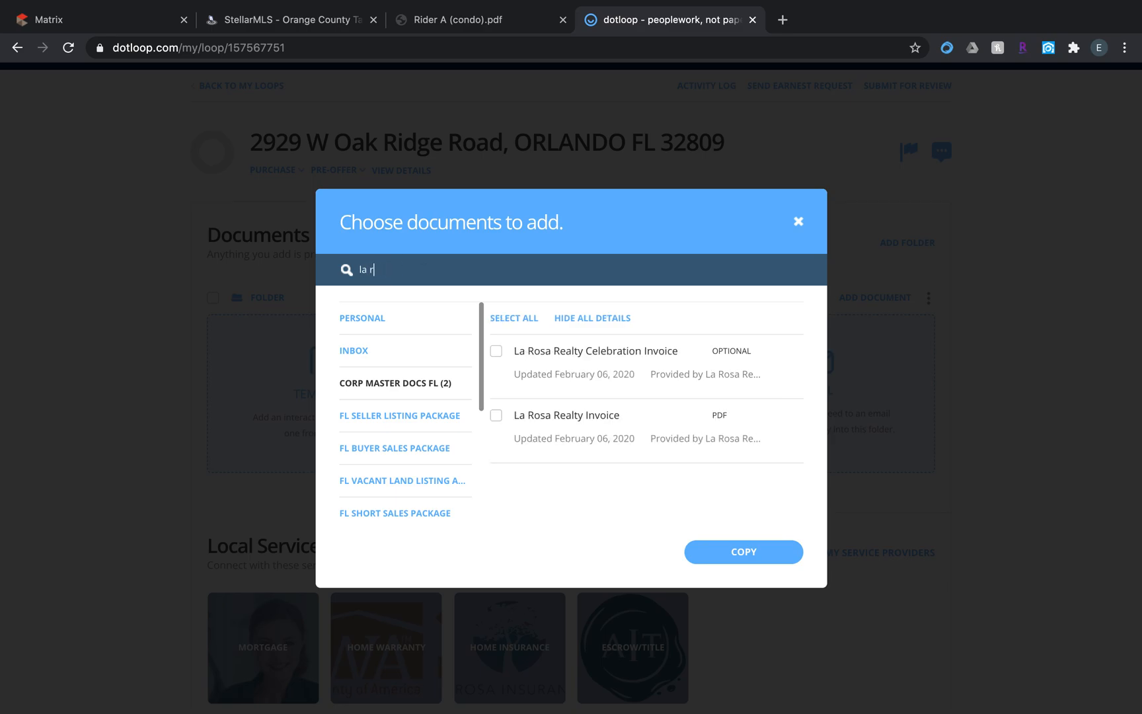
Step: Search the templates for "disclo", select La-Rosa-Disclosure-Buyer-2020, and copy all selected documents into the loop
{"action": "type", "text": "disclo"}
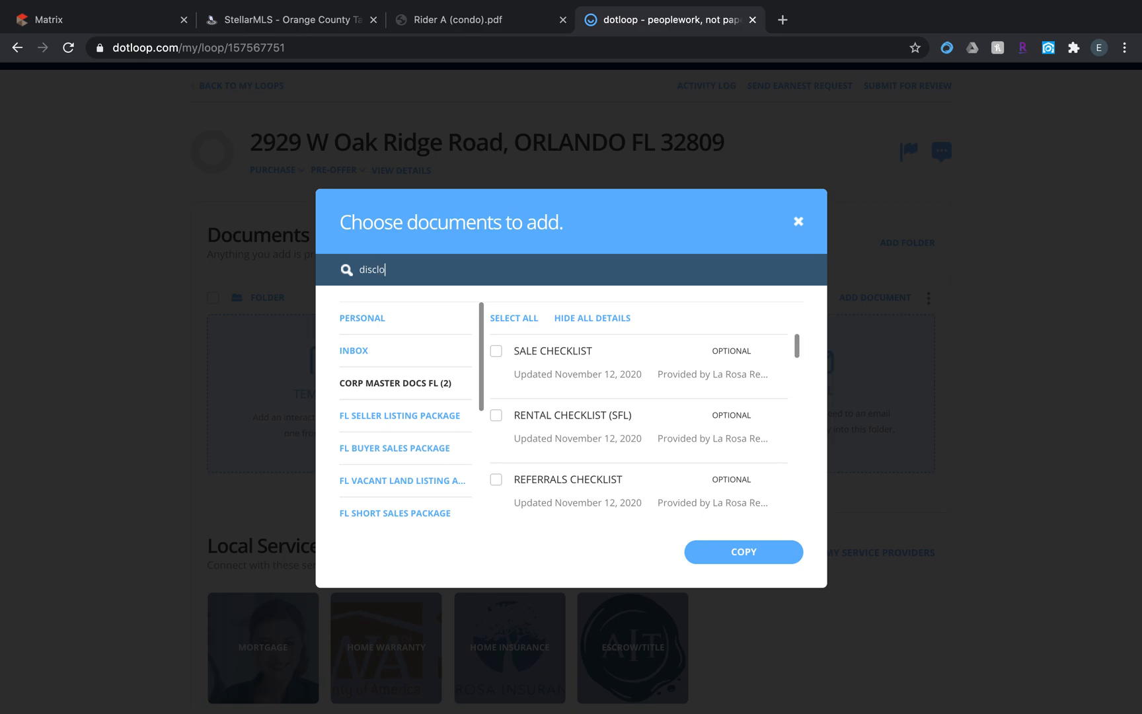
{"action": "left_click", "coordinate": [497, 416]}
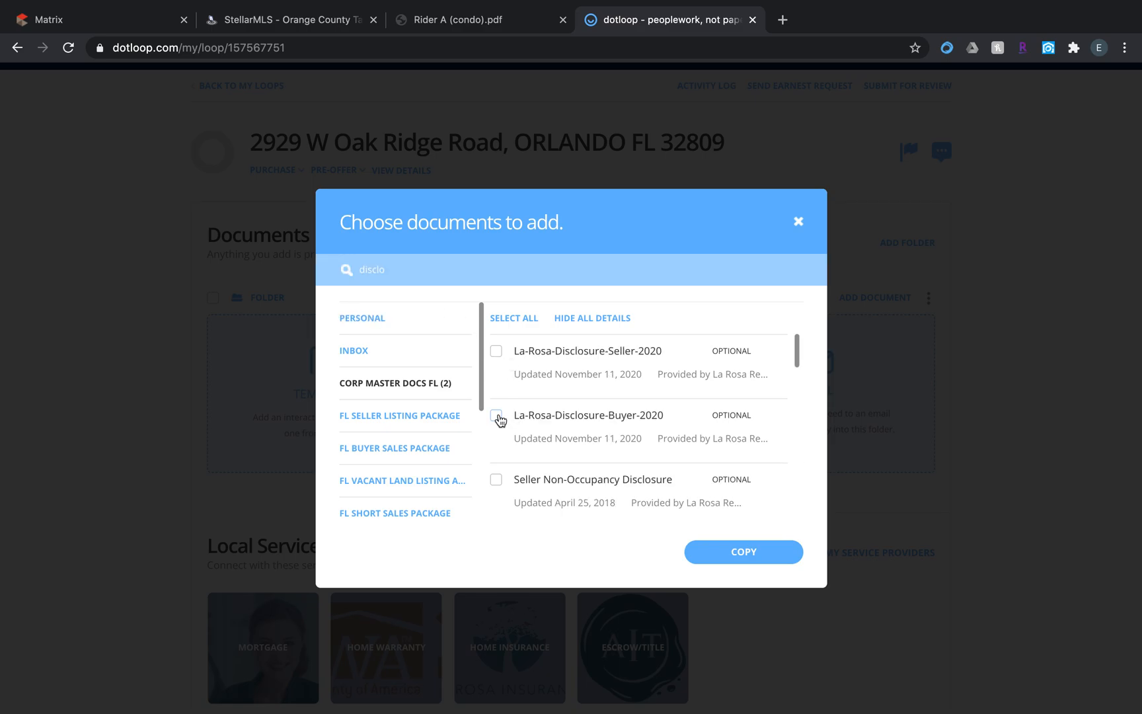
{"action": "left_click", "coordinate": [748, 552]}
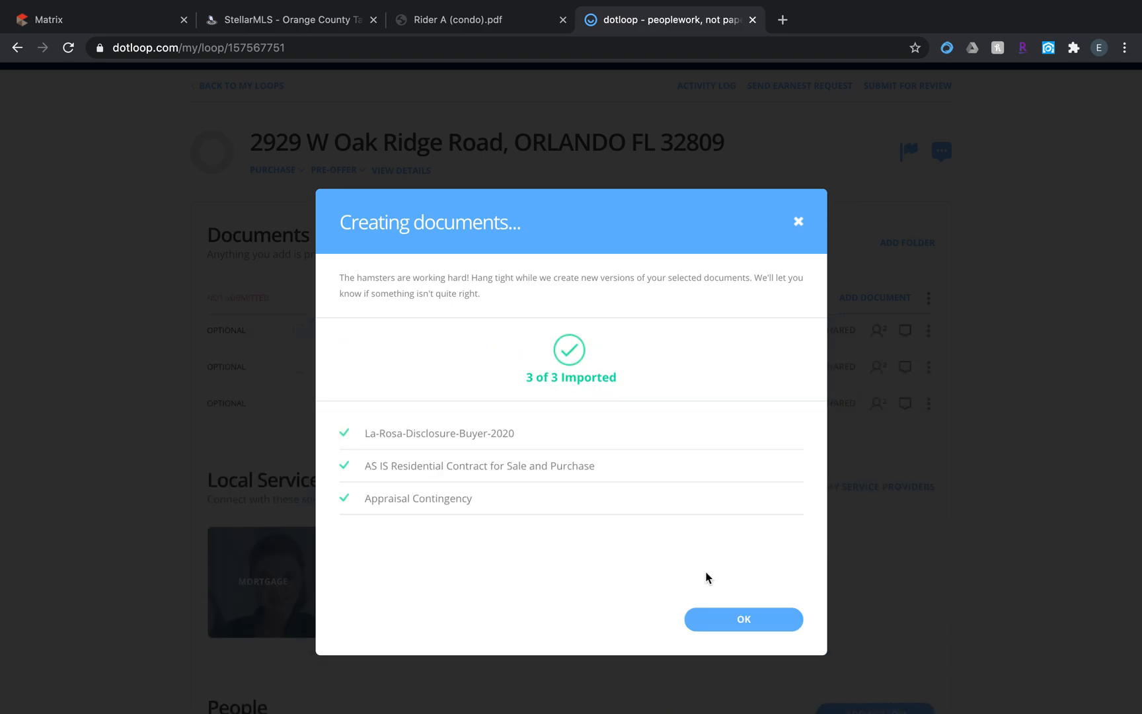
{"action": "left_click", "coordinate": [727, 619]}
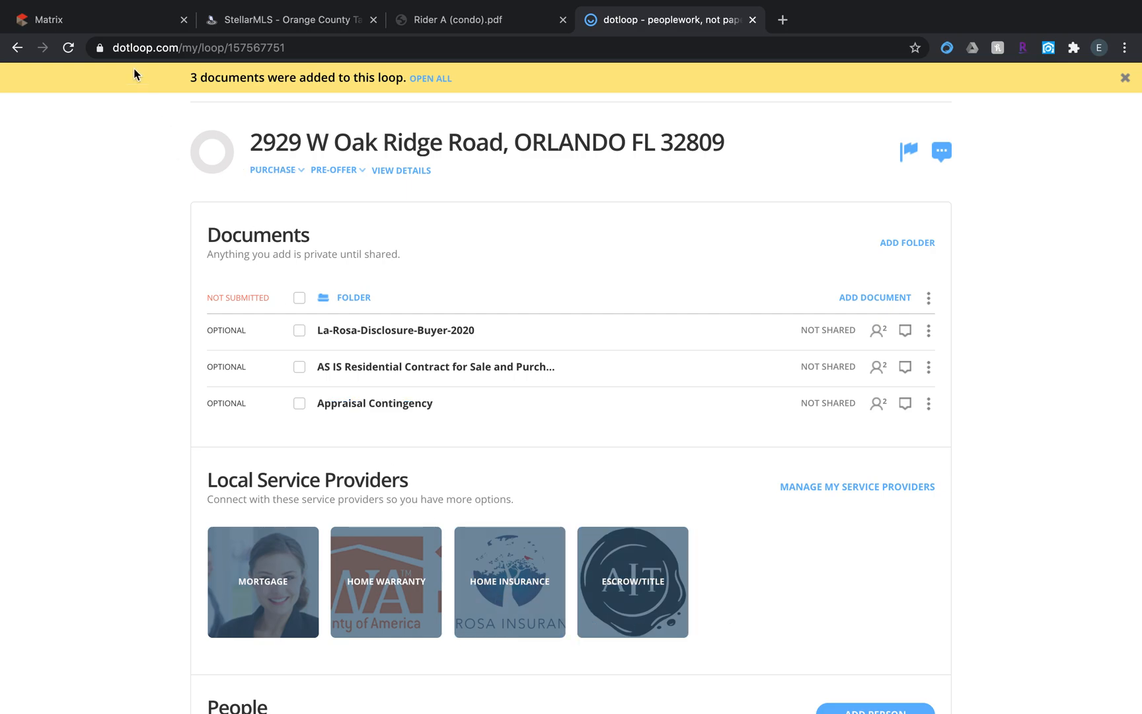
Step: Switch to the Matrix listing, open its attachments, and download Rider A (condo).pdf
{"action": "left_click", "coordinate": [105, 24]}
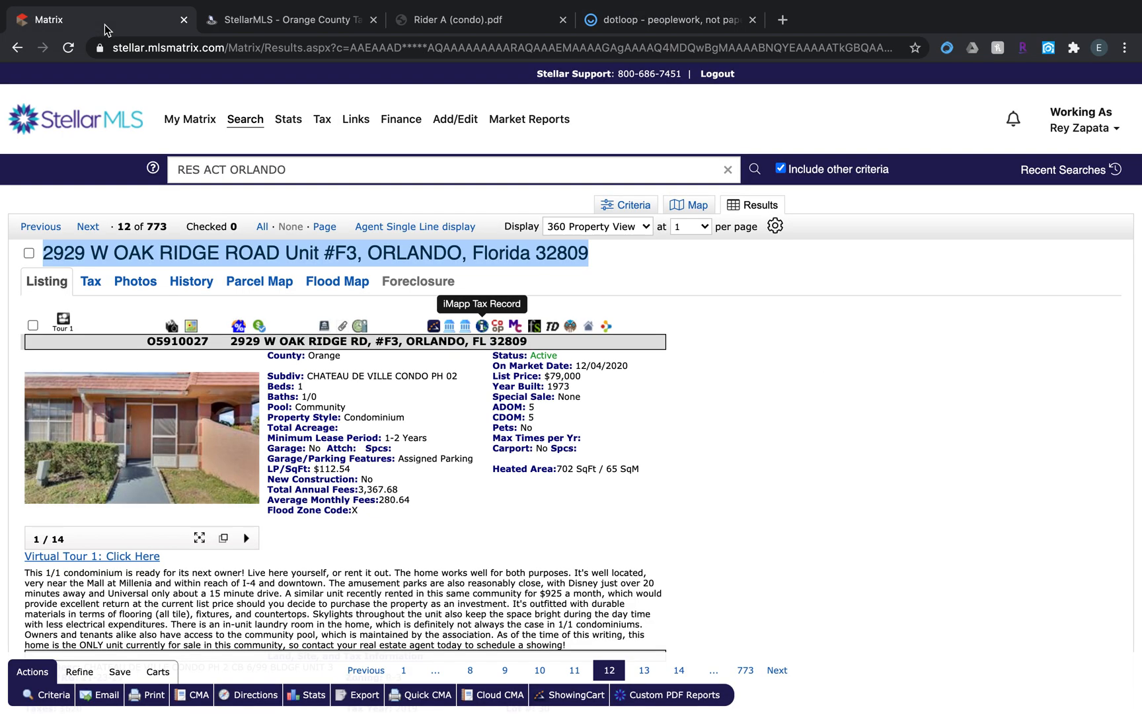
{"action": "left_click", "coordinate": [463, 426]}
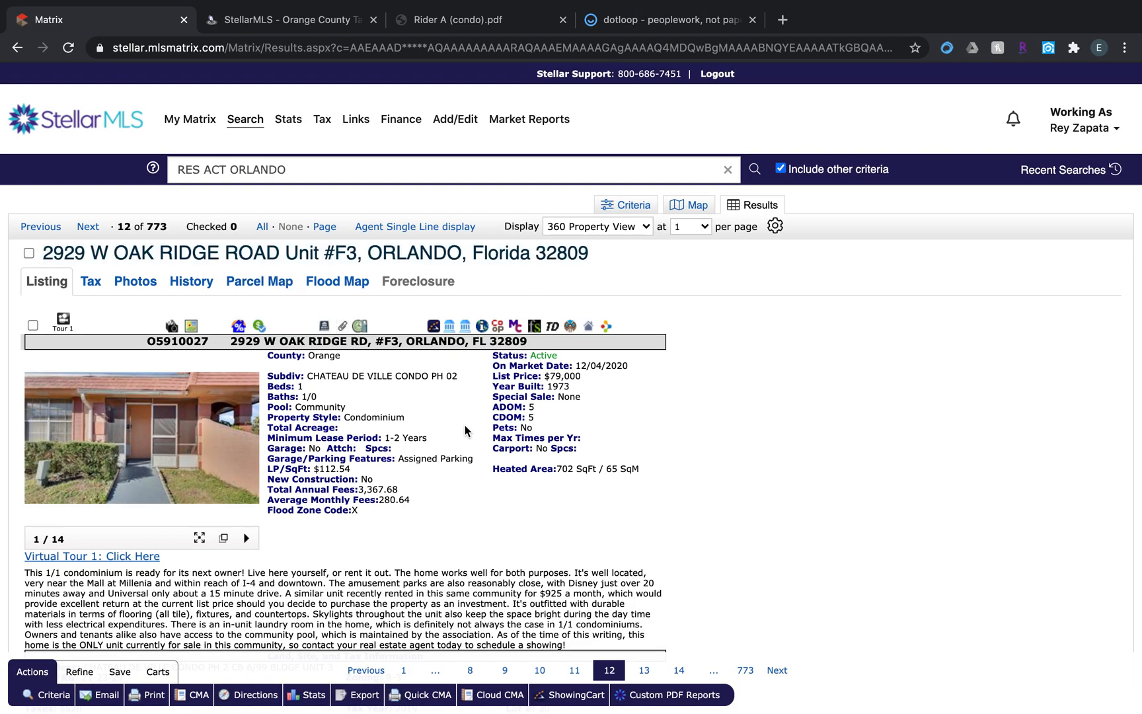
{"action": "left_click", "coordinate": [343, 326]}
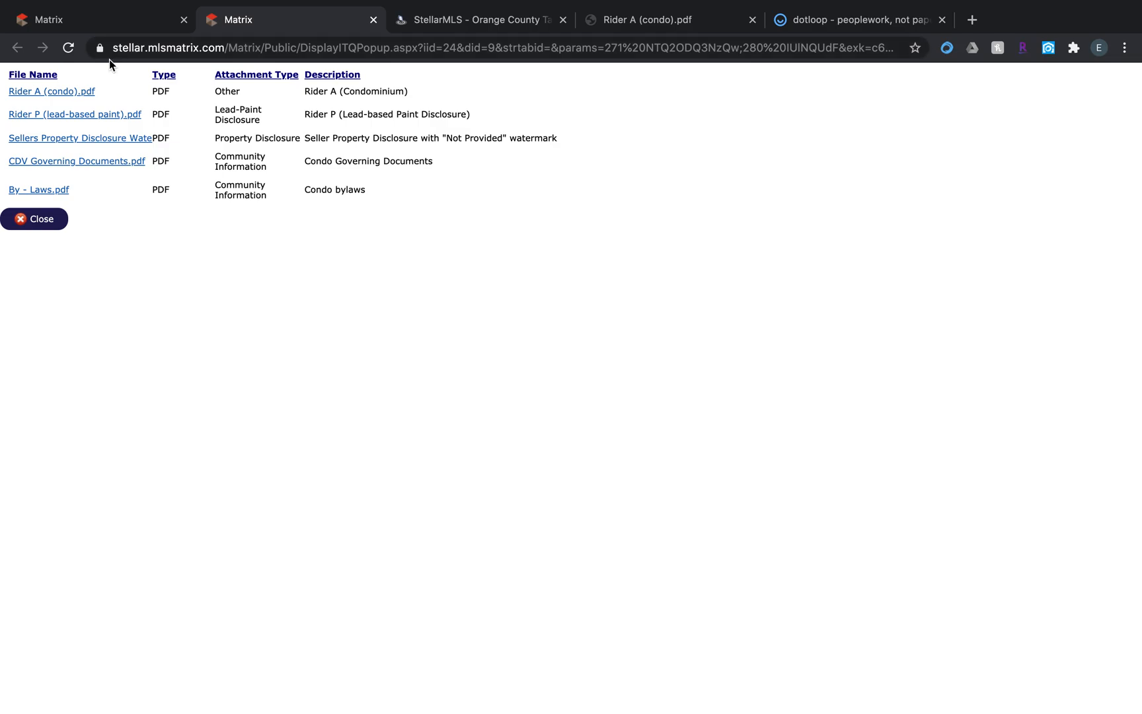
{"action": "left_click", "coordinate": [64, 94]}
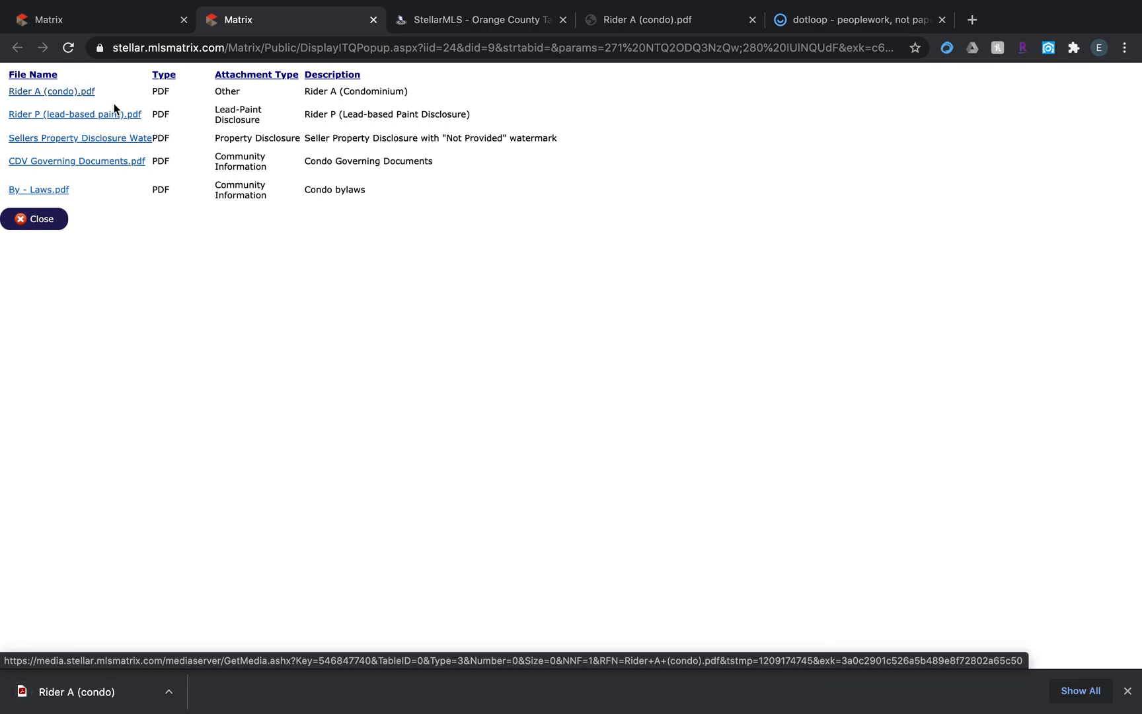
Step: Check the listing's year built, and download Rider P (lead-based paint).pdf and the watermarked Sellers Property Disclosure from the attachments
{"action": "left_click", "coordinate": [104, 16]}
{"action": "left_click_drag", "start_coordinate": [571, 387], "coordinate": [548, 387]}
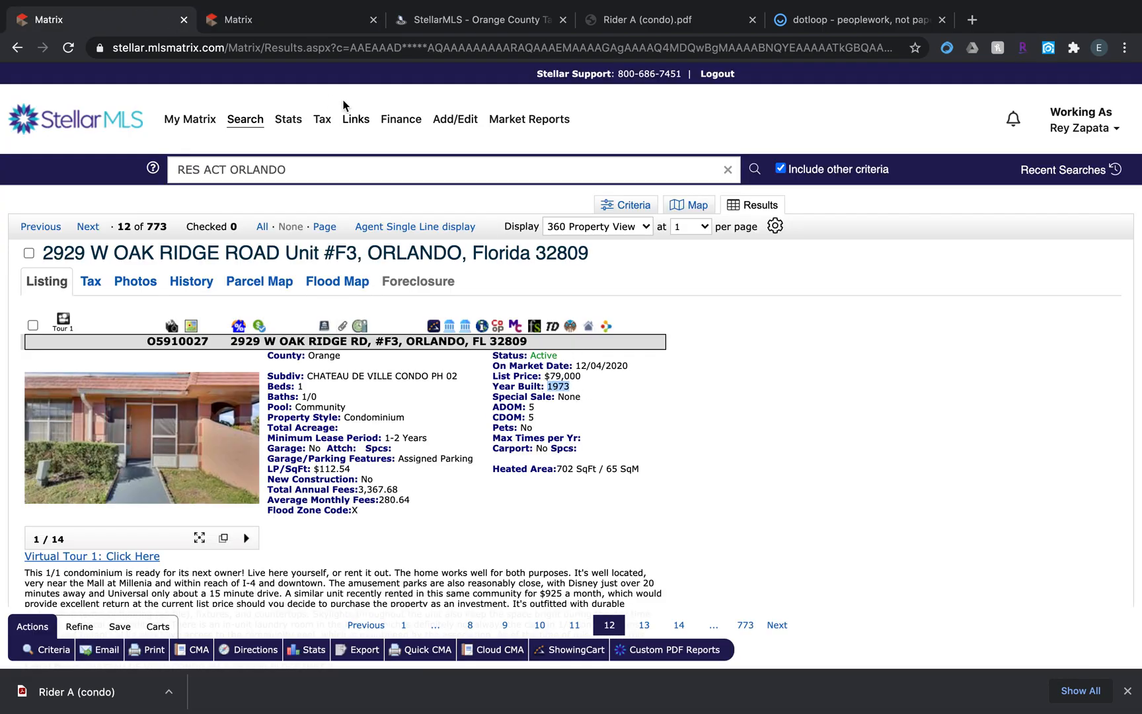
{"action": "left_click", "coordinate": [288, 15]}
{"action": "left_click", "coordinate": [93, 116]}
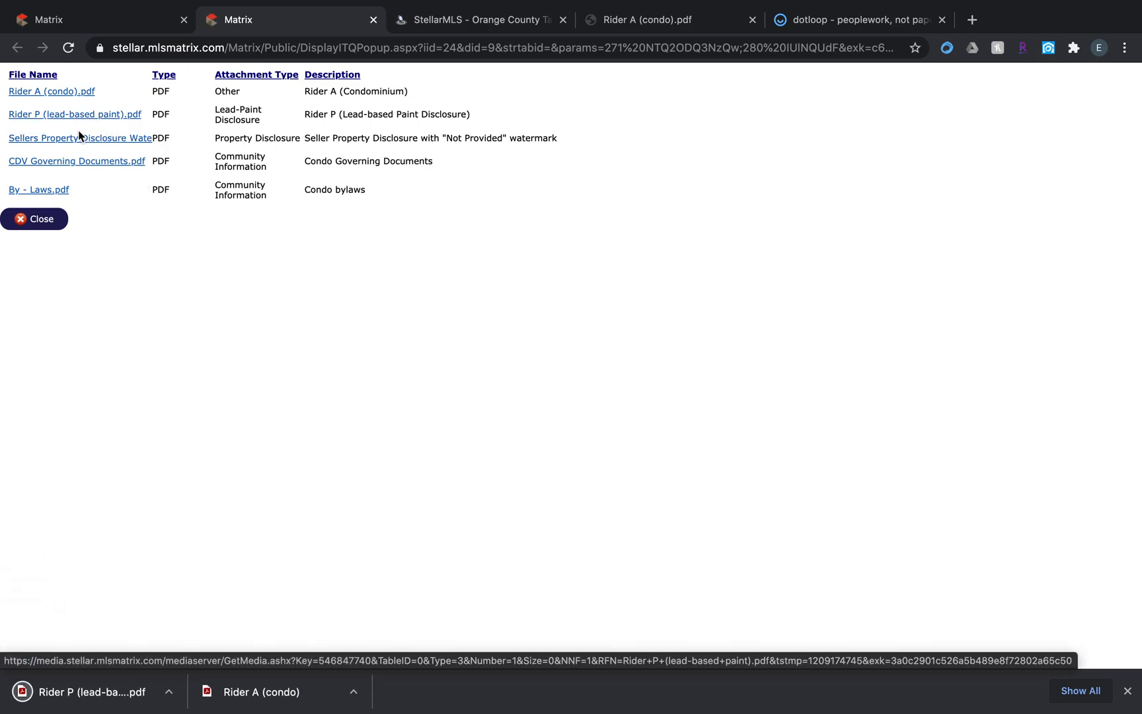
{"action": "left_click", "coordinate": [80, 142]}
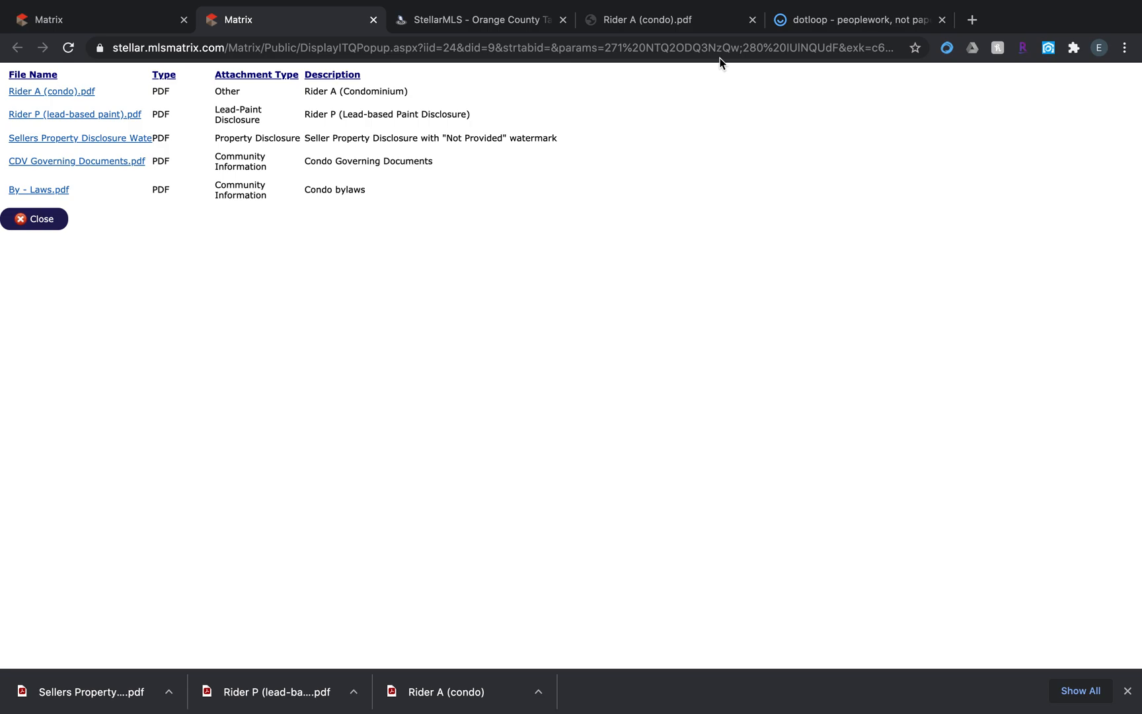
Step: Switch to dotloop and upload the newly downloaded Sellers Property Disclosure, Rider P (lead-based paint) and Rider A (condo) (1) PDFs to the loop
{"action": "left_click", "coordinate": [796, 19]}
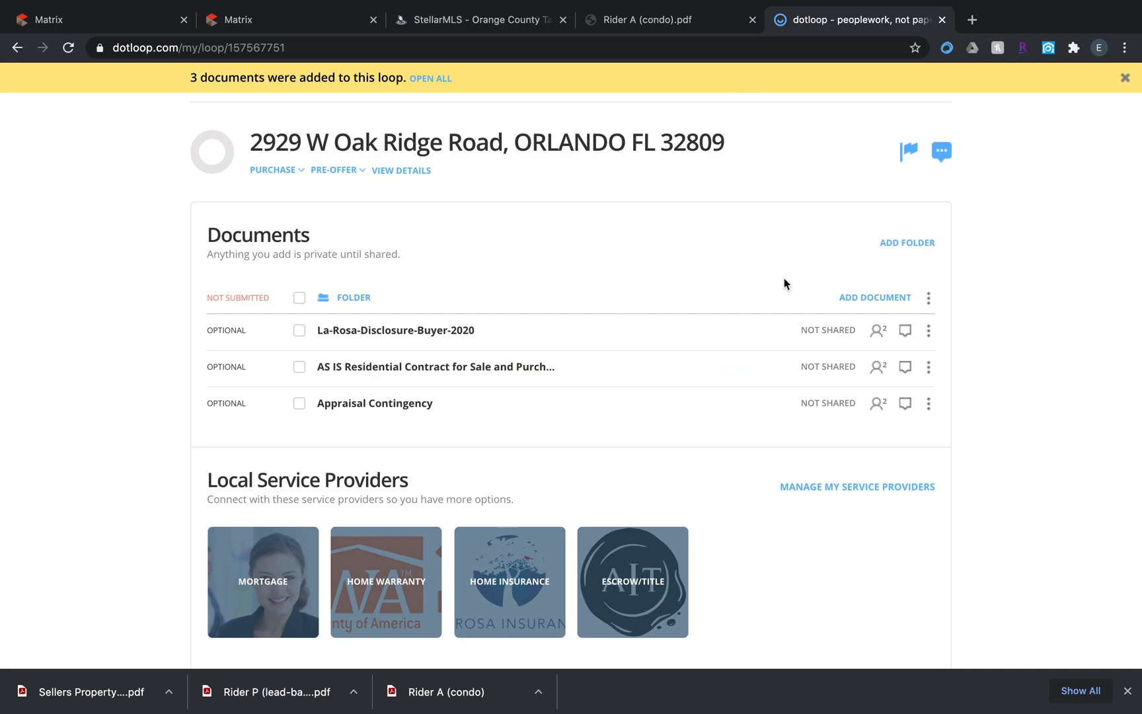
{"action": "left_click", "coordinate": [872, 302]}
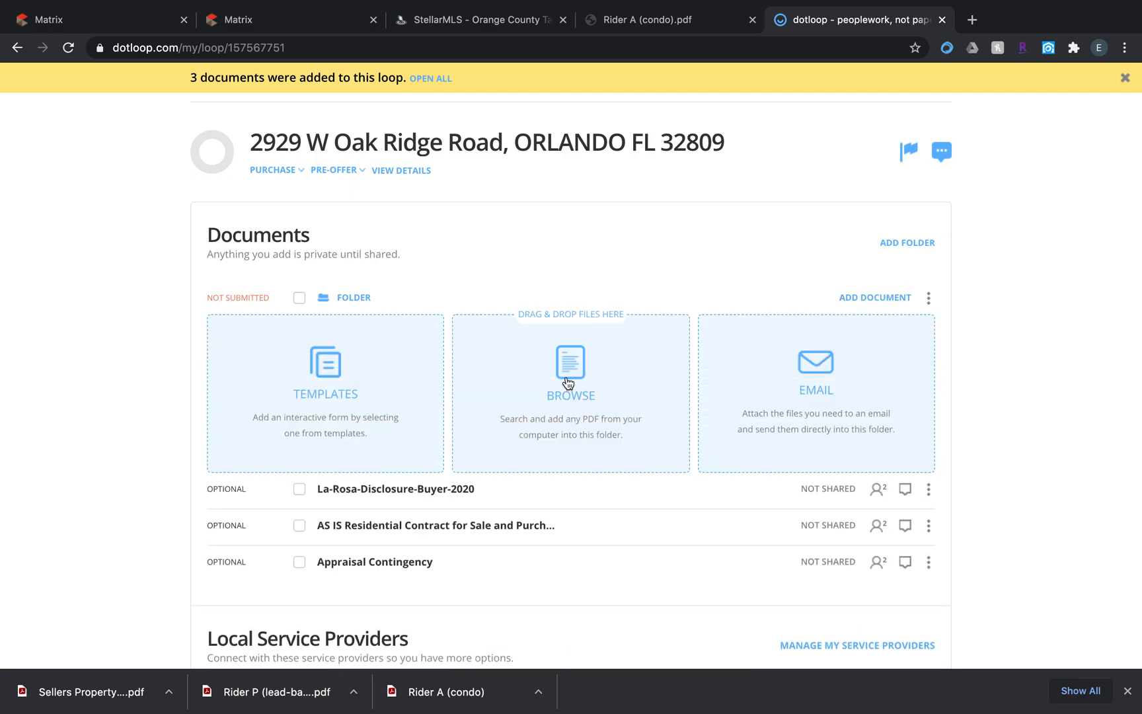
{"action": "left_click", "coordinate": [568, 382]}
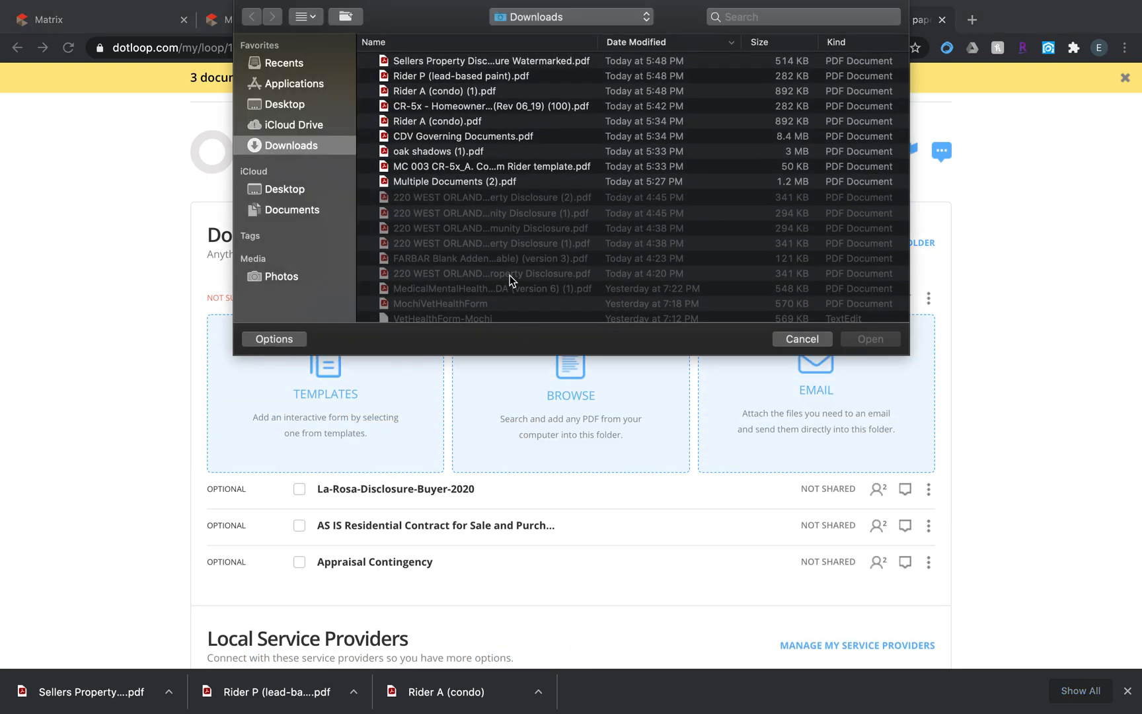
{"action": "left_click", "coordinate": [437, 63]}
{"action": "key", "text": "shift+Down"}
{"action": "key", "text": "shift+Down"}
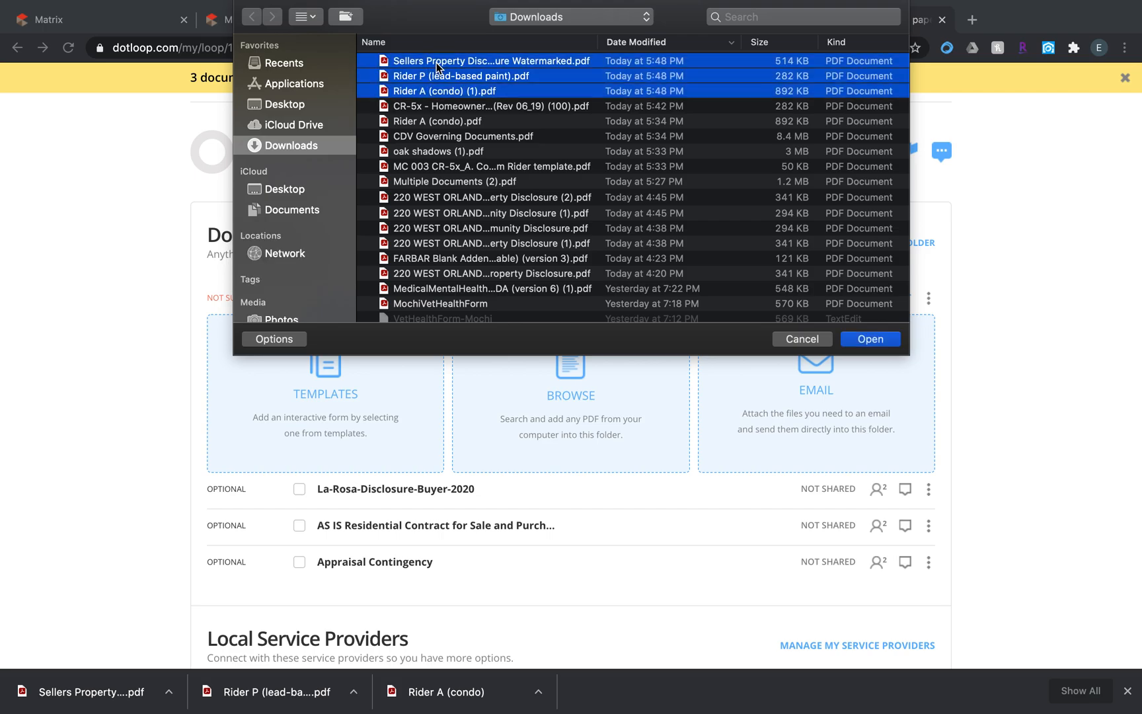
{"action": "left_click", "coordinate": [866, 339]}
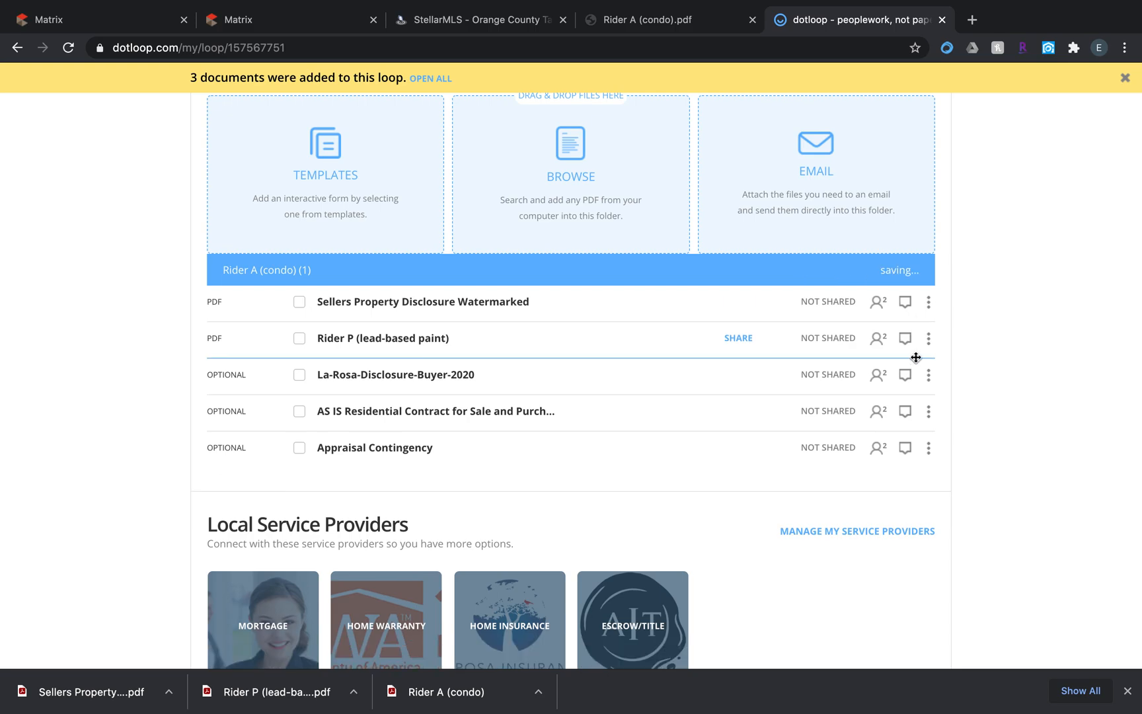
{"action": "scroll", "coordinate": [916, 357], "scroll_direction": "up", "scroll_amount": 2}
{"action": "scroll", "coordinate": [916, 363], "scroll_direction": "up", "scroll_amount": 2}
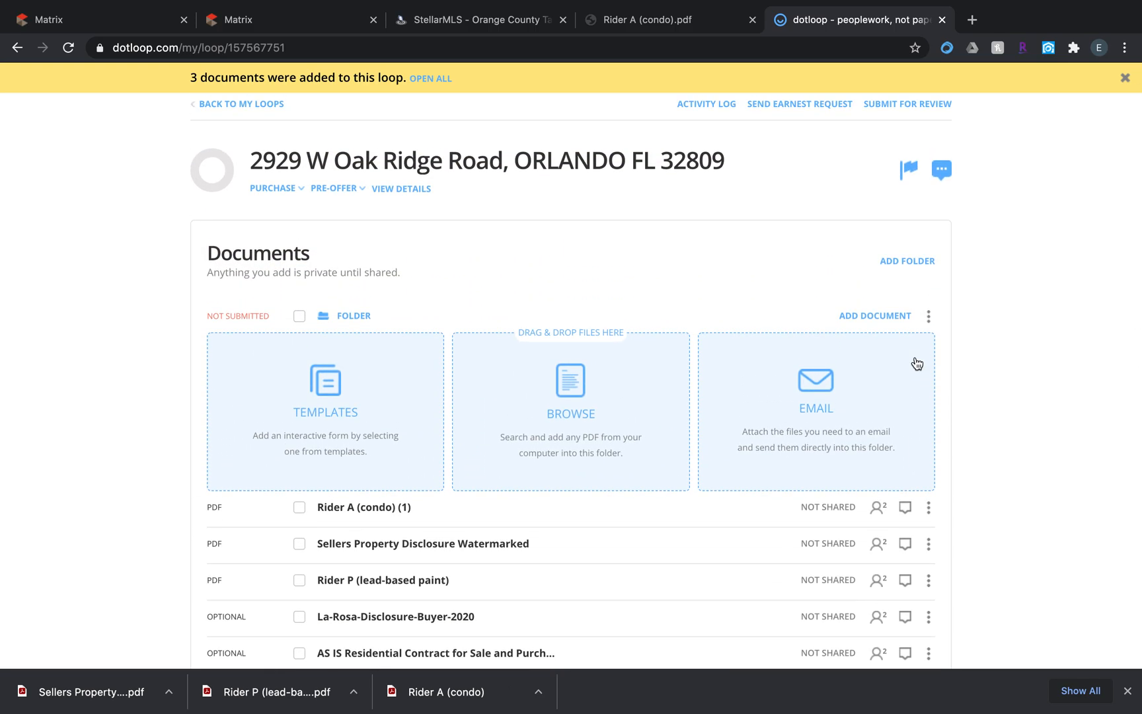
{"action": "scroll", "coordinate": [916, 363], "scroll_direction": "down", "scroll_amount": 10}
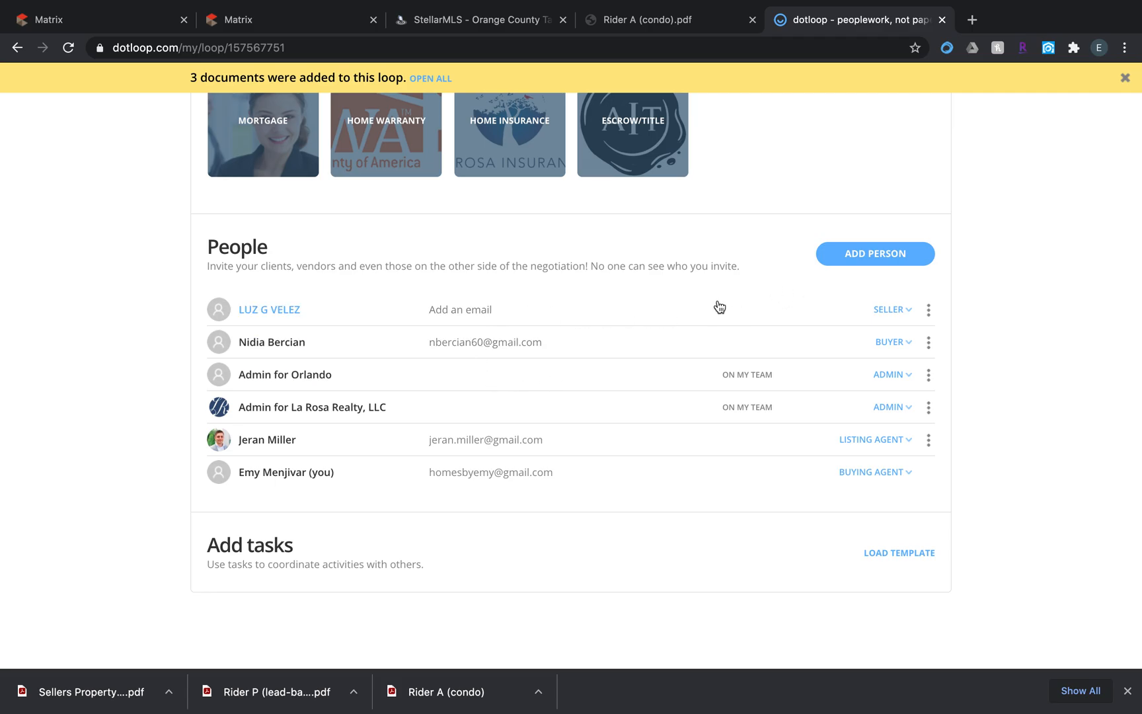
{"action": "scroll", "coordinate": [718, 308], "scroll_direction": "up", "scroll_amount": 10}
{"action": "scroll", "coordinate": [720, 306], "scroll_direction": "down", "scroll_amount": 2}
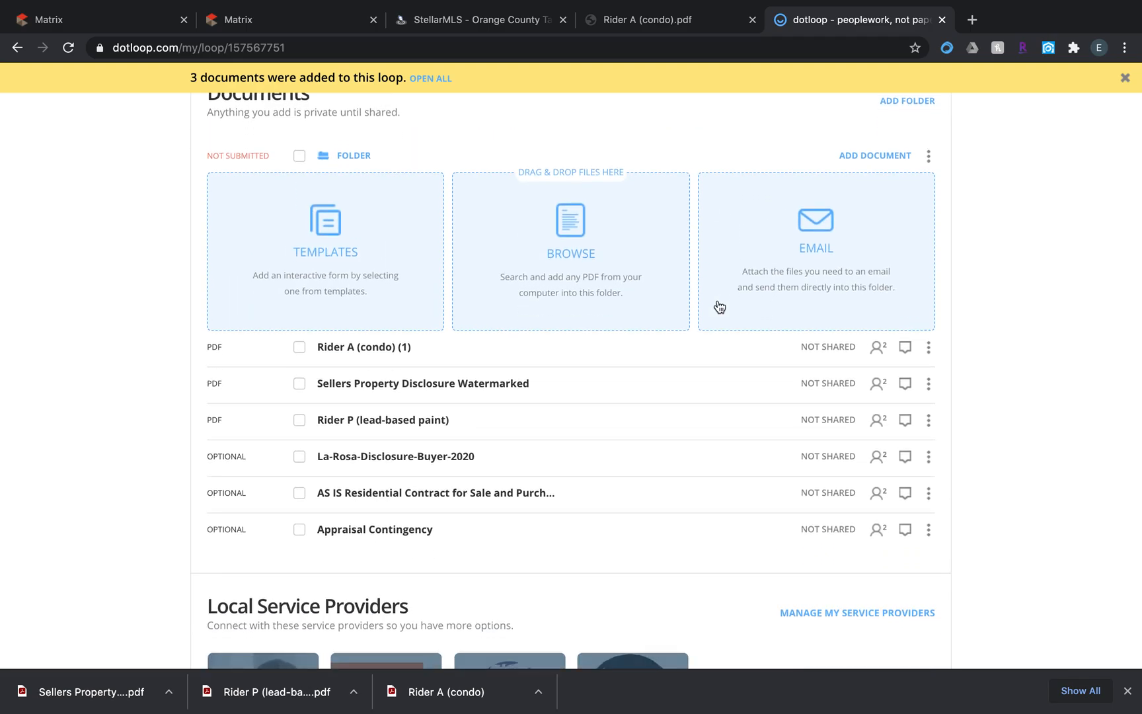
Step: Move the AS IS Residential Contract up to directly below Rider A (condo) (1), declining any document replacement
{"action": "left_click_drag", "start_coordinate": [685, 352], "coordinate": [598, 342]}
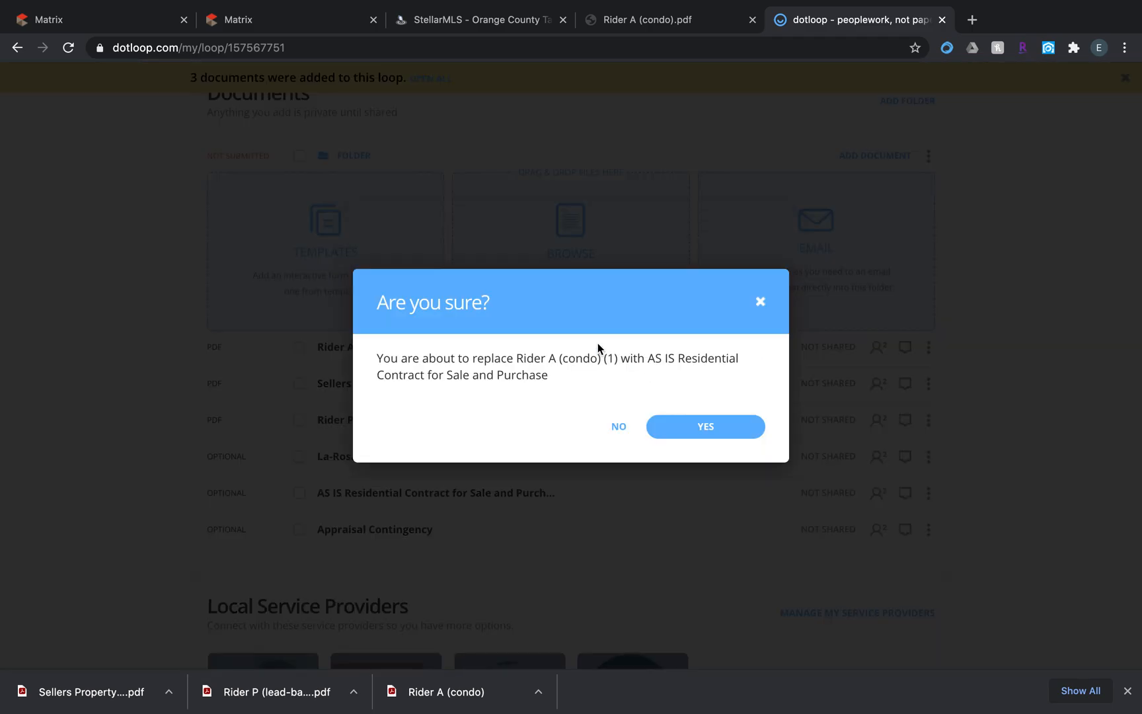
{"action": "left_click", "coordinate": [615, 430]}
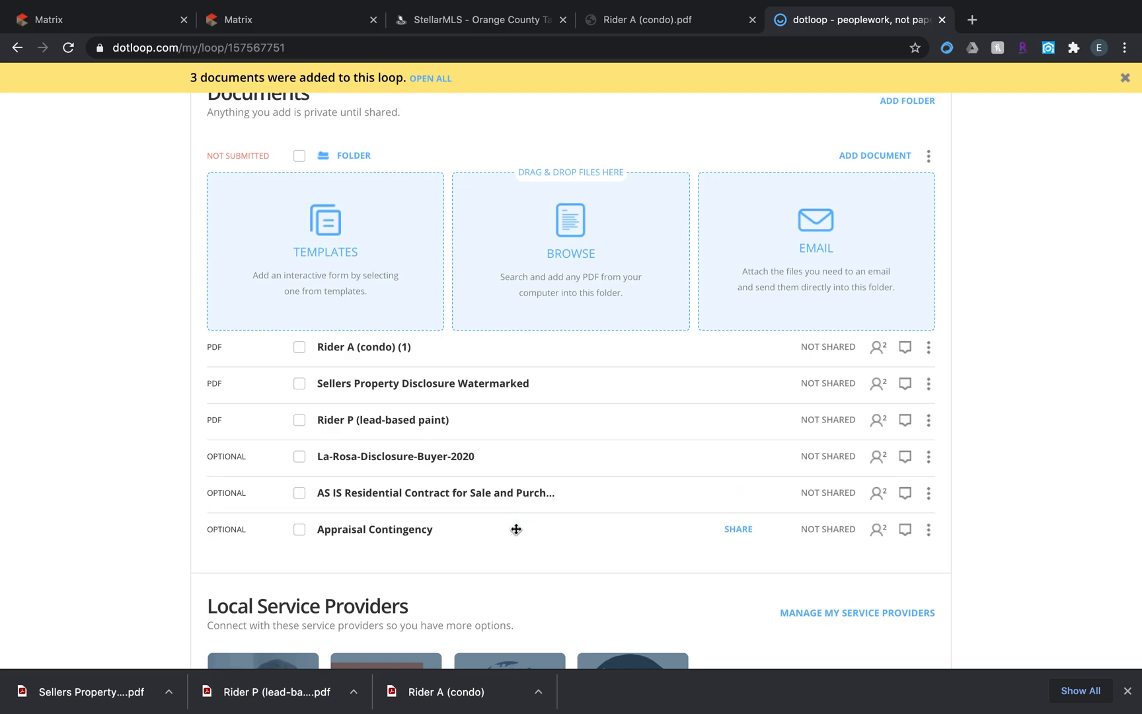
{"action": "left_click_drag", "start_coordinate": [591, 497], "coordinate": [599, 390]}
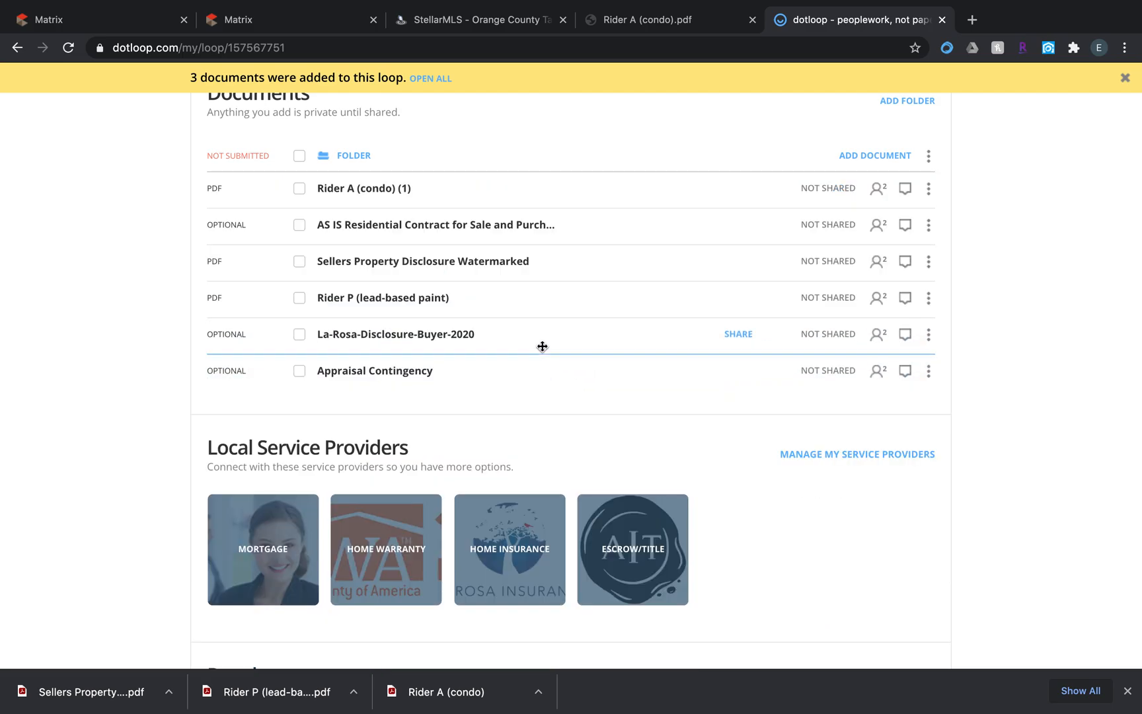
Step: Move Rider A (condo) (1) down between Sellers Property Disclosure Watermarked and Rider P (lead-based paint), without replacing any document
{"action": "left_click_drag", "start_coordinate": [512, 188], "coordinate": [510, 265]}
{"action": "left_click", "coordinate": [619, 426]}
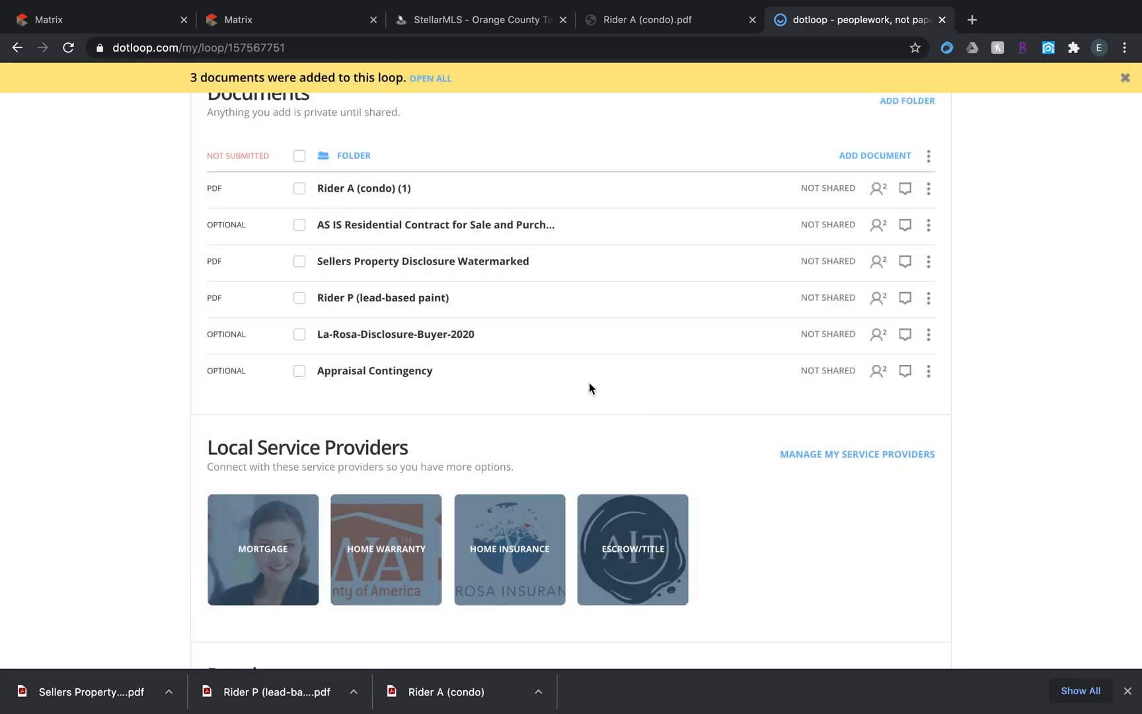
{"action": "left_click_drag", "start_coordinate": [533, 196], "coordinate": [510, 269]}
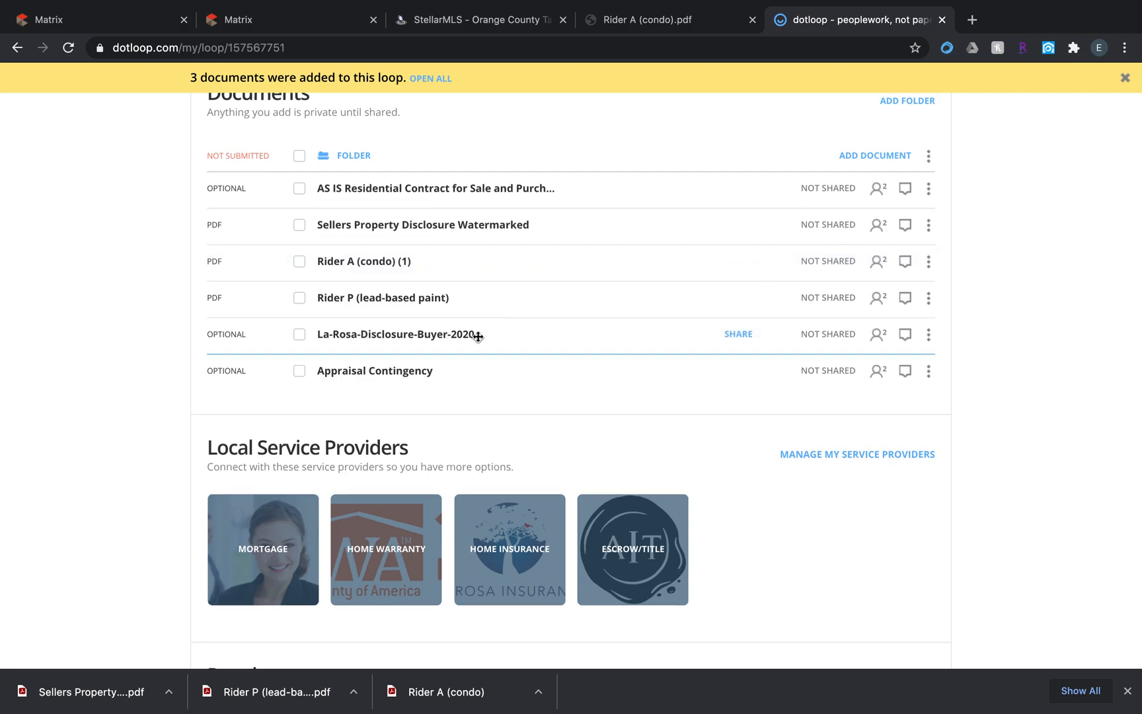
Step: Move Appraisal Contingency up to directly below the AS IS Residential Contract in the documents list
{"action": "left_click_drag", "start_coordinate": [485, 372], "coordinate": [544, 232]}
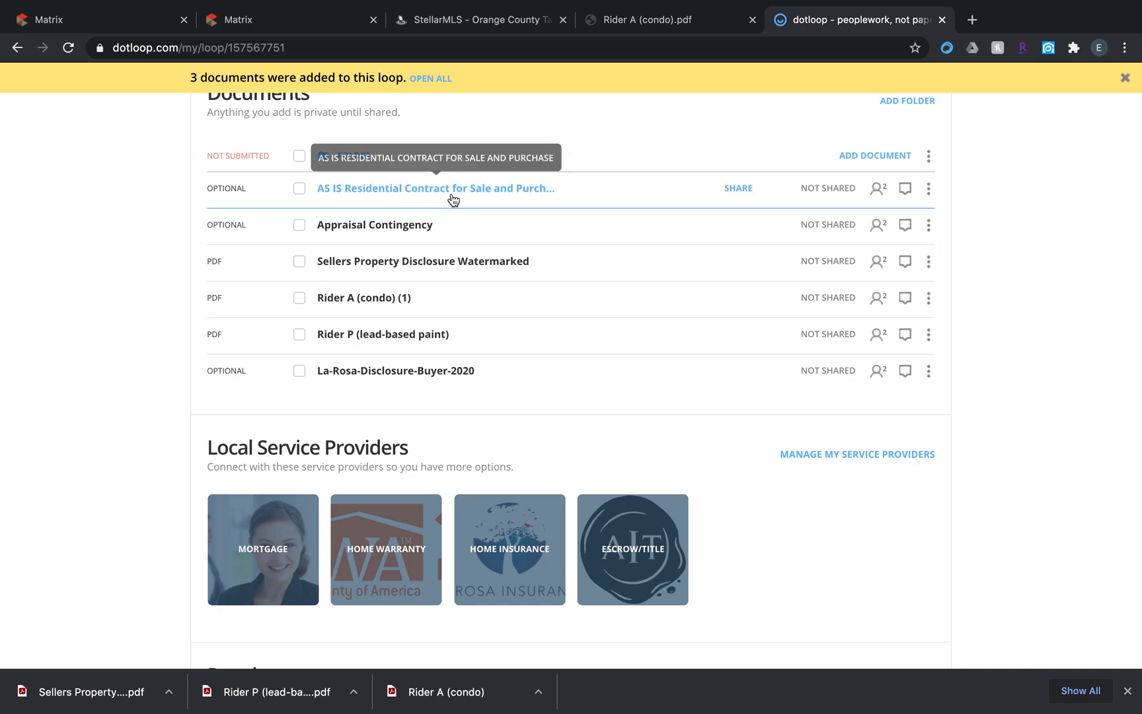
{"action": "scroll", "coordinate": [455, 198], "scroll_direction": "up", "scroll_amount": 3}
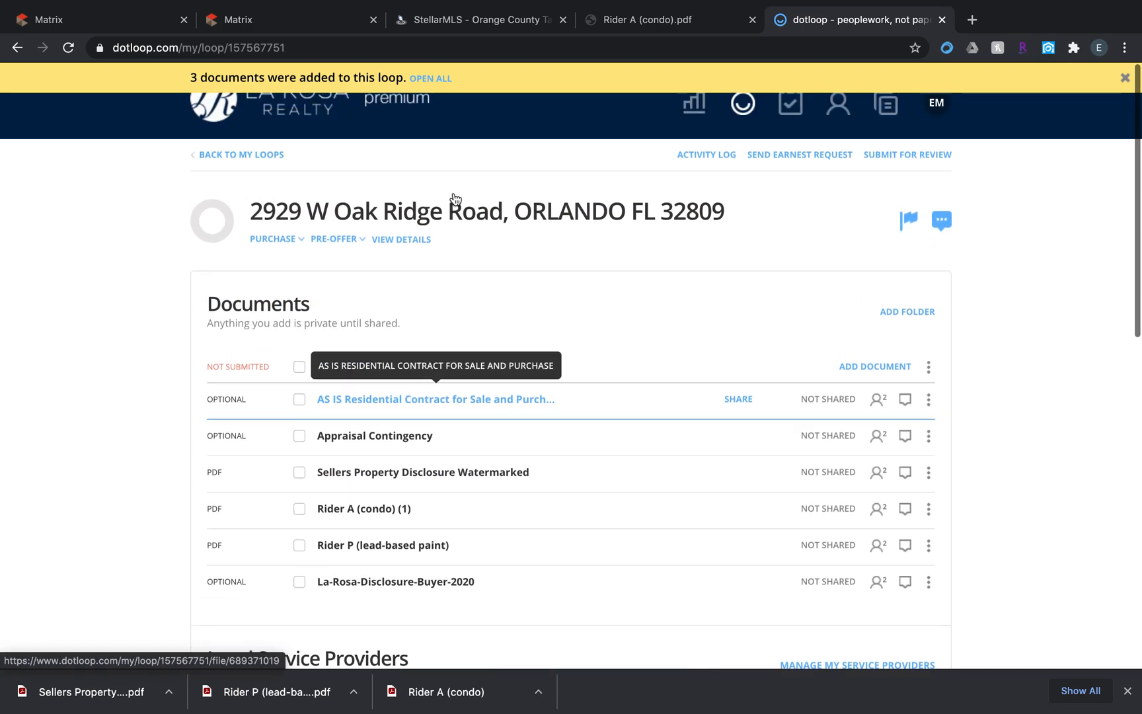
{"action": "mouse_move", "coordinate": [803, 5]}
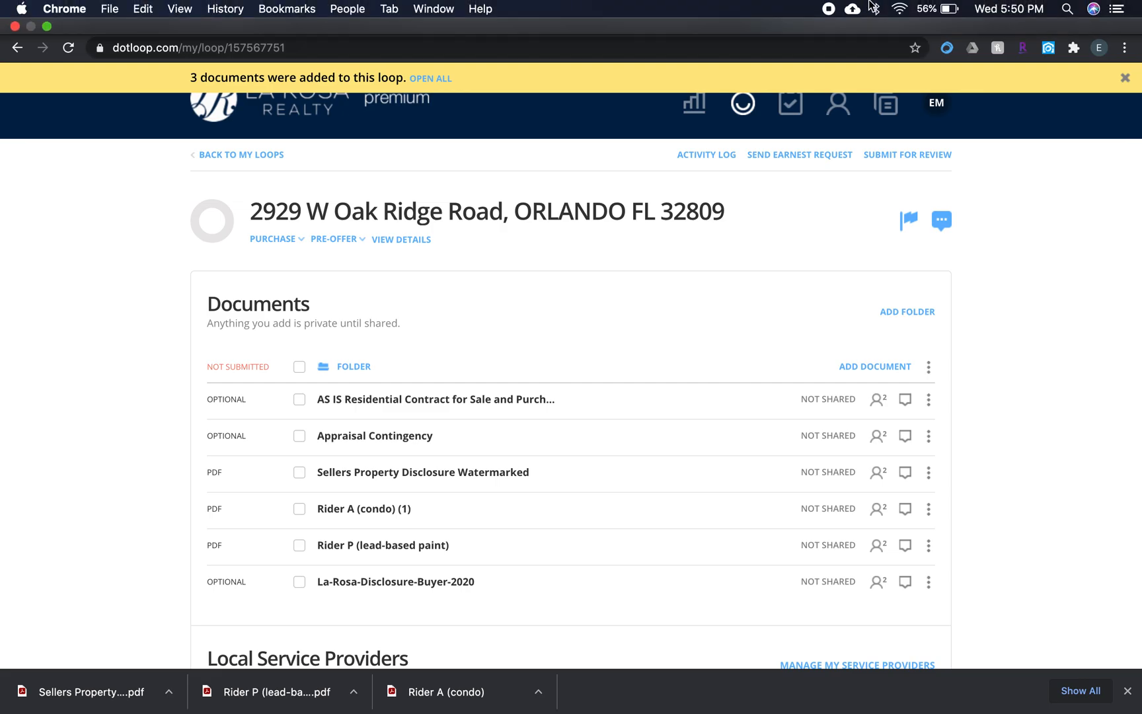